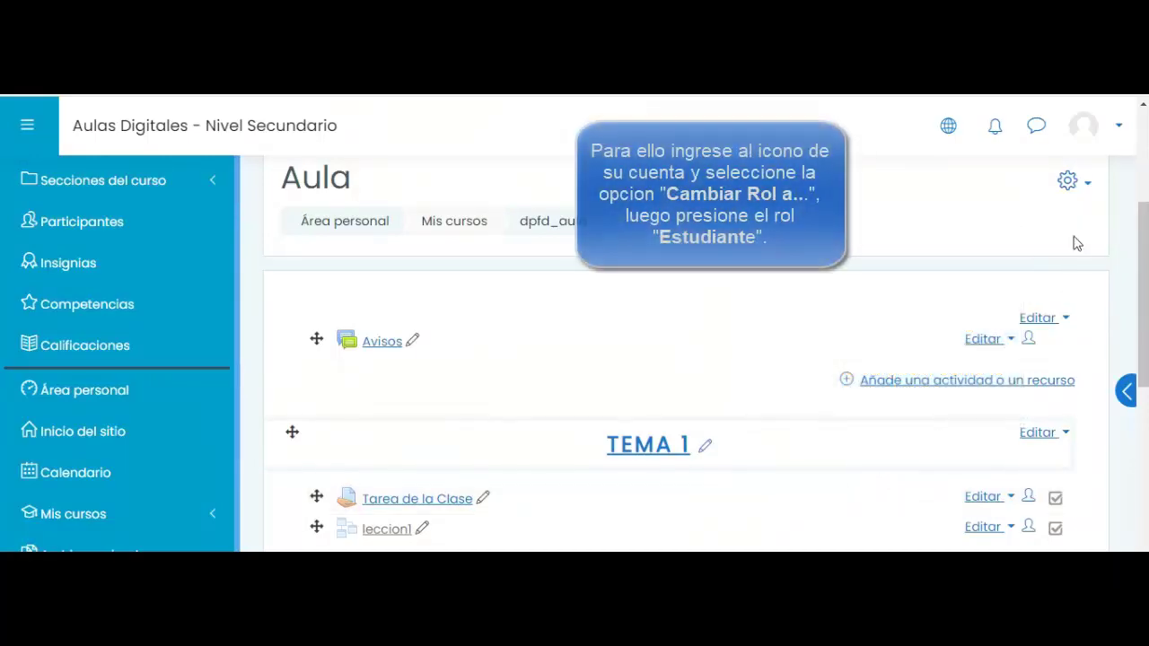
Step: Switch the account's role in the course to Estudiante
click(1120, 131)
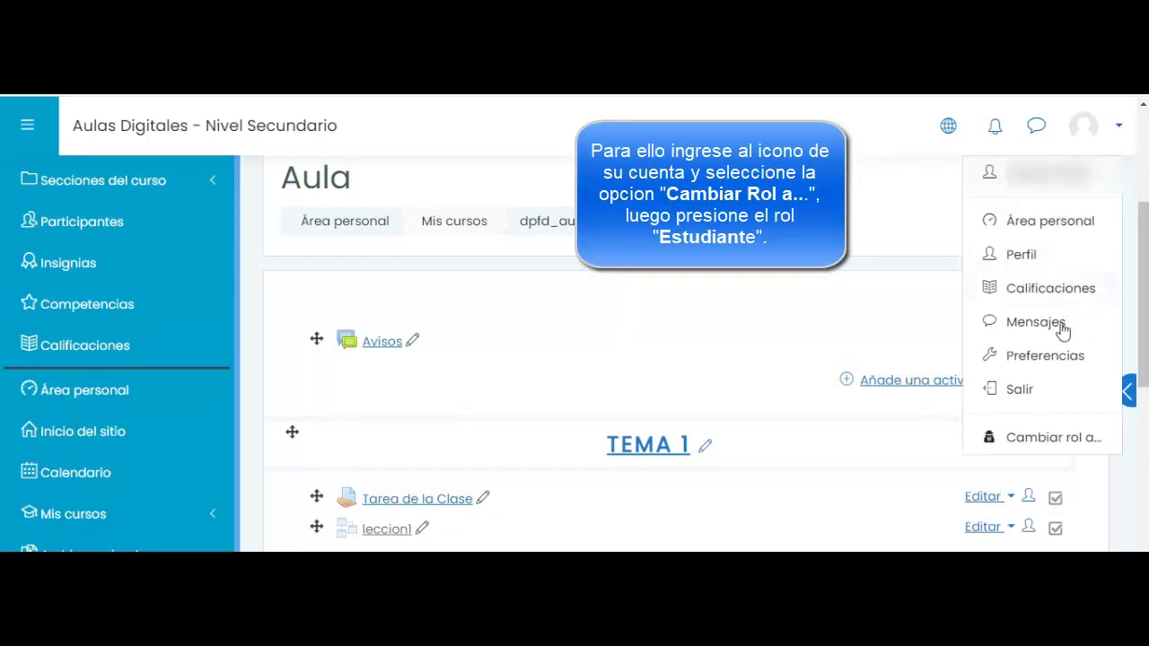
click(1053, 440)
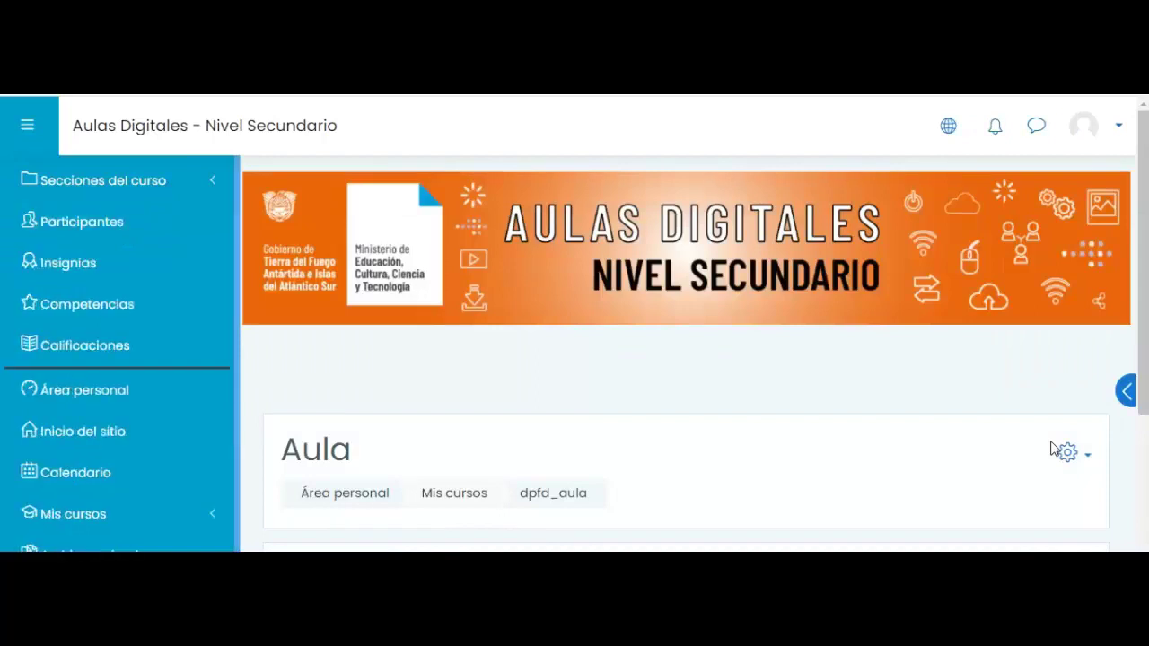
scroll(944, 434, down, 4)
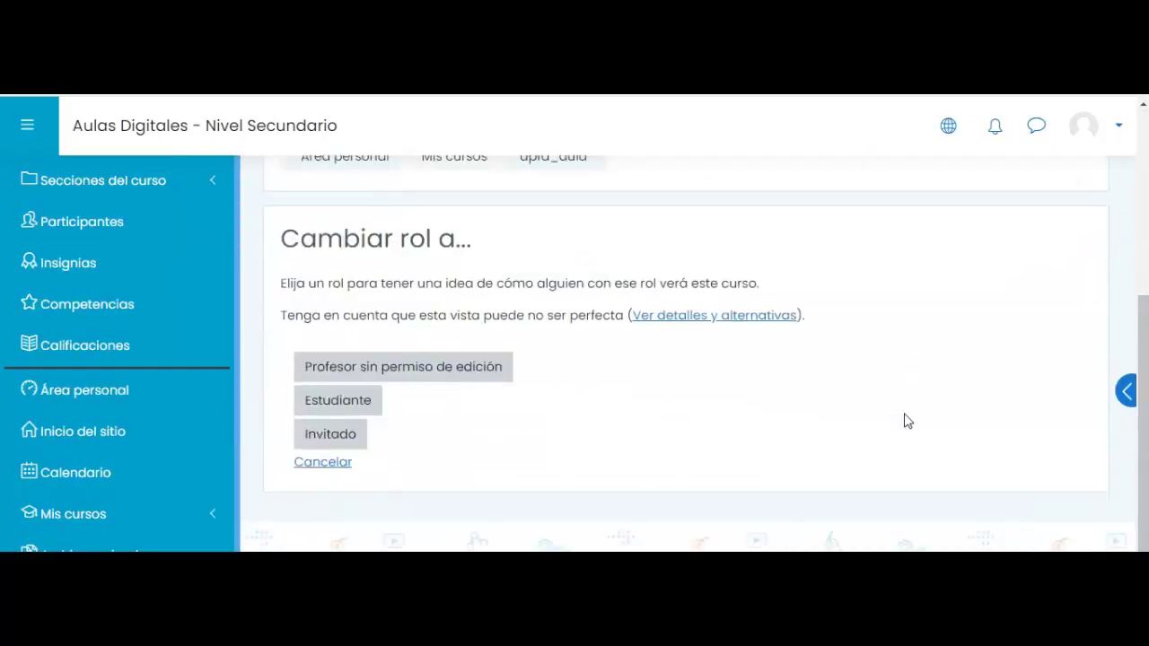
click(333, 404)
Step: Open the Tarea de la Clase assignment under TEMA 1 as a student
scroll(449, 417, down, 2)
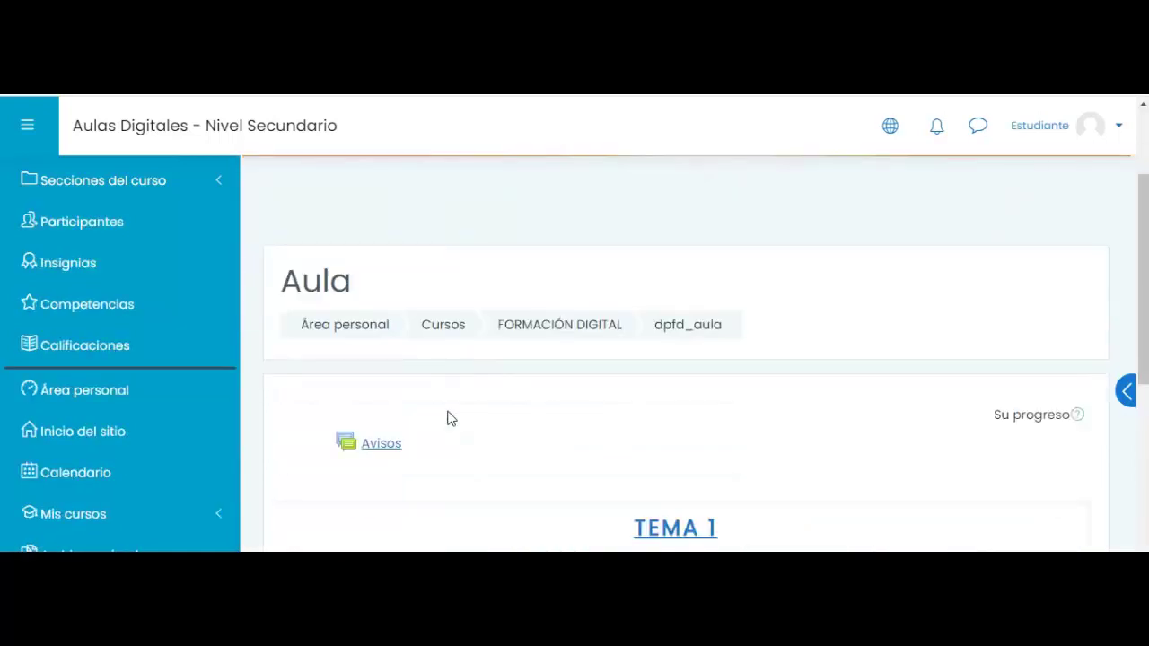
scroll(449, 417, down, 1)
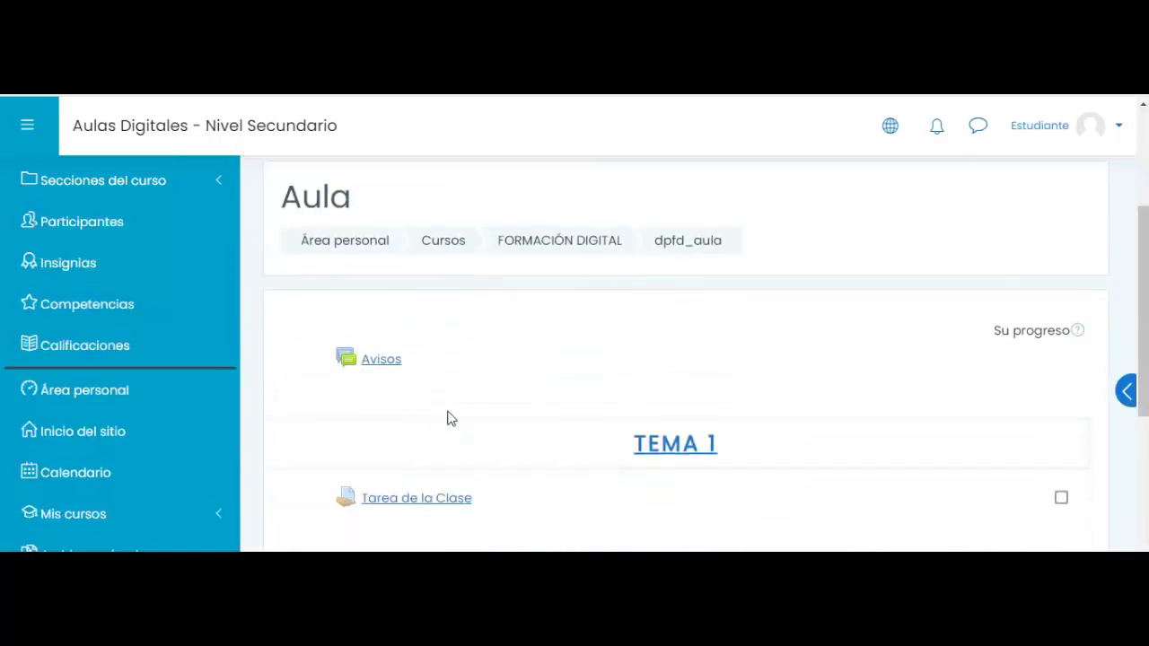
click(428, 505)
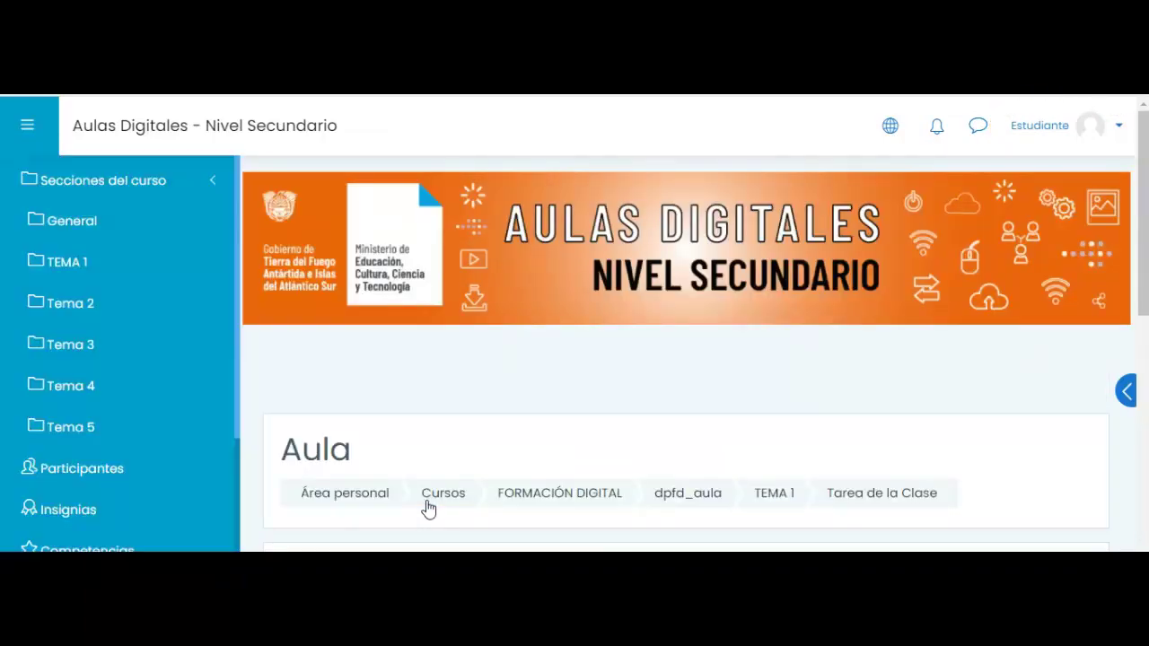
Step: Review the assignment's description, attached concept map file, submission status, grading status and comments section
scroll(553, 428, down, 4)
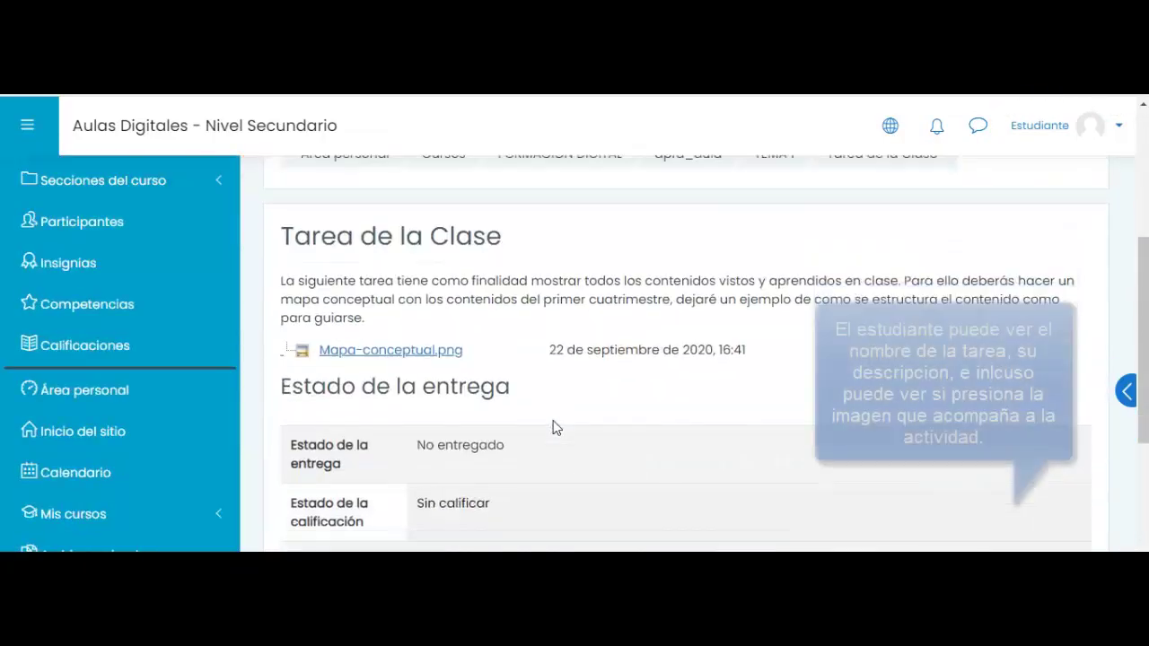
scroll(553, 428, down, 2)
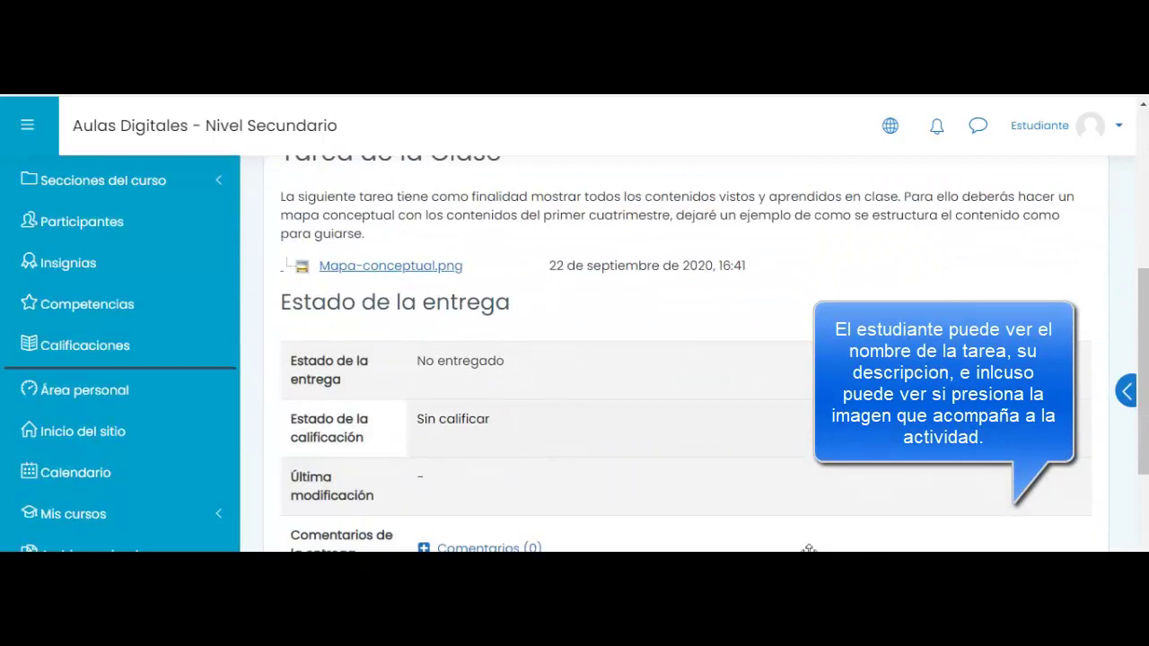
scroll(715, 443, up, 2)
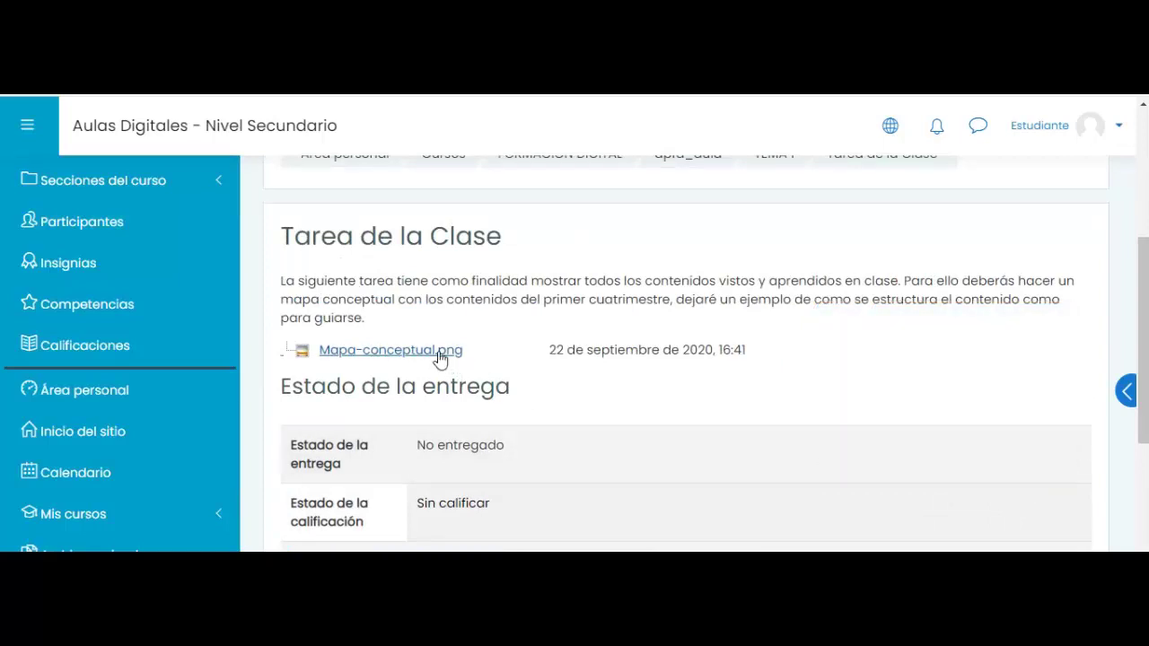
scroll(522, 379, down, 2)
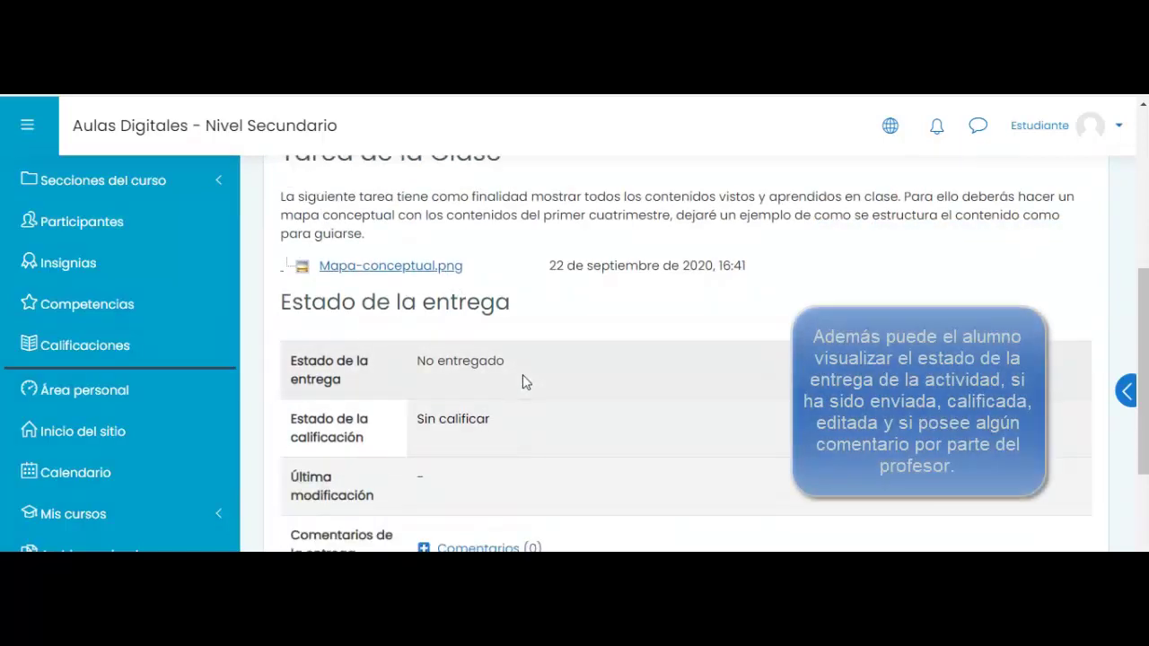
scroll(522, 374, down, 2)
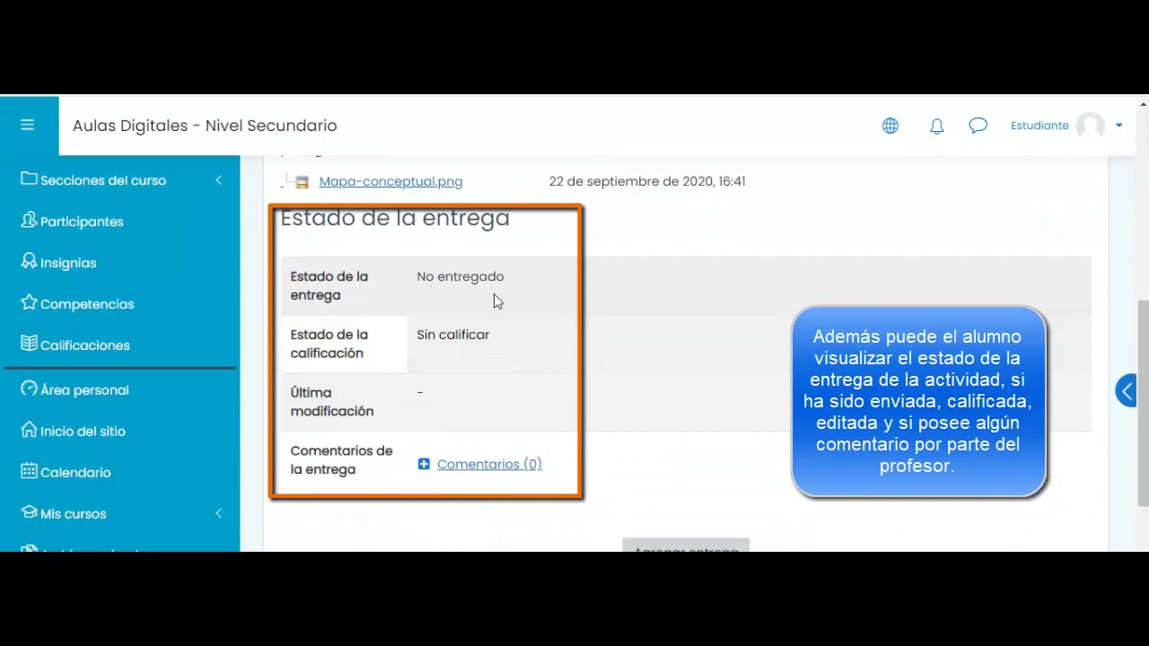
scroll(534, 403, down, 2)
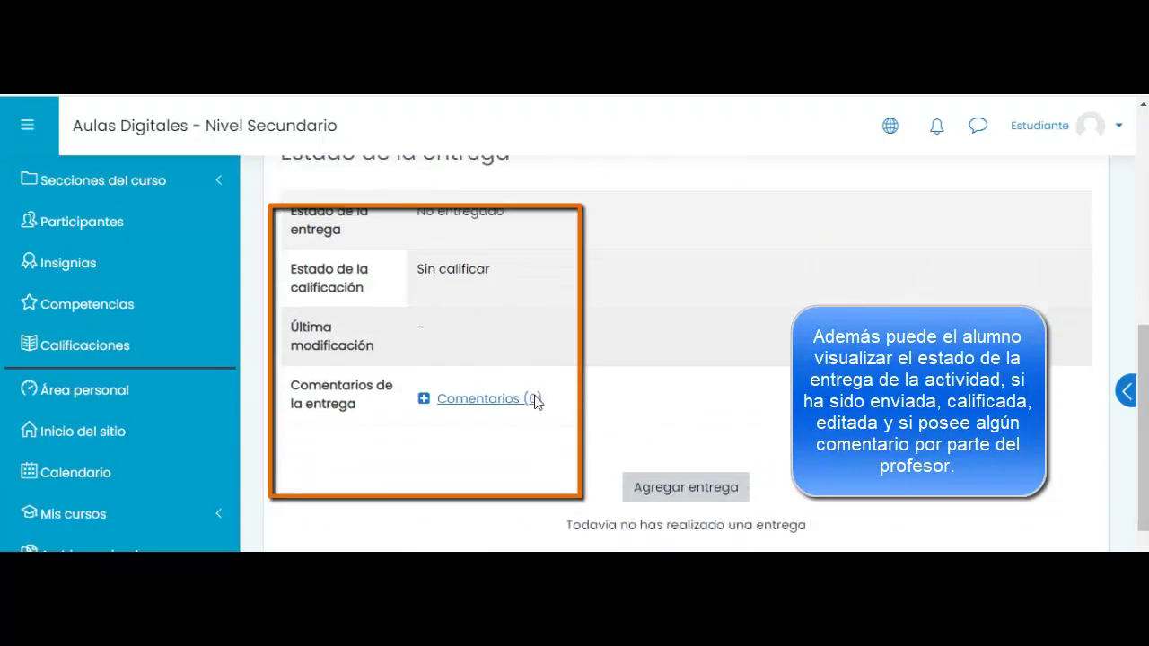
scroll(759, 403, down, 2)
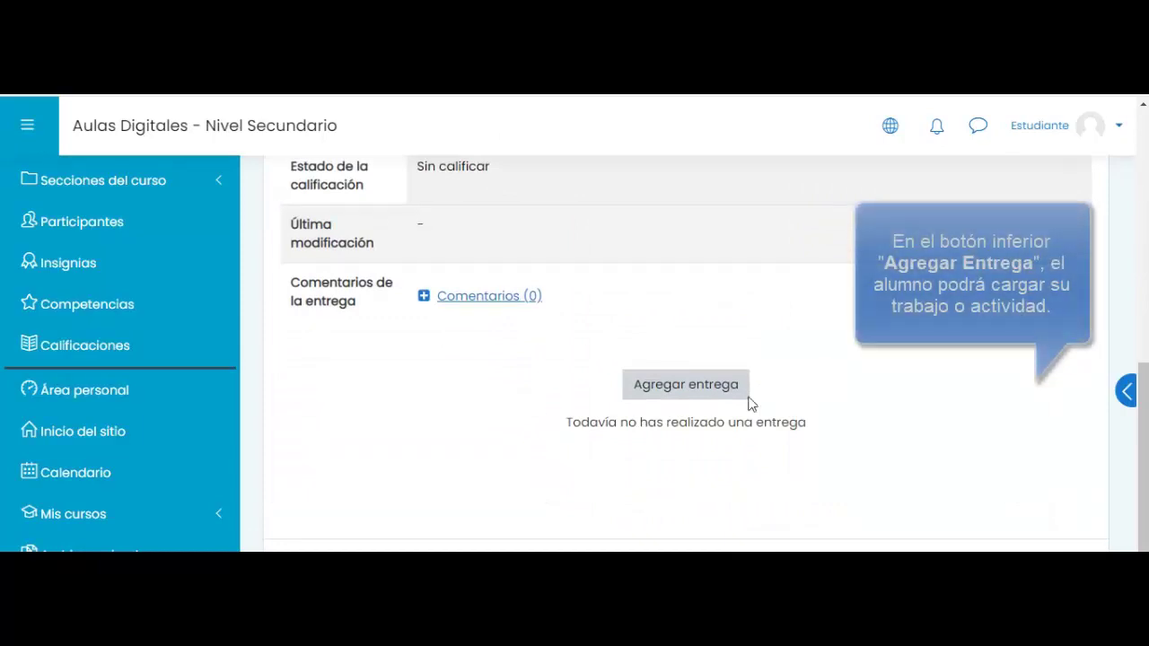
Step: Start a submission for the assignment and upload the file respuesta.png to it
click(699, 397)
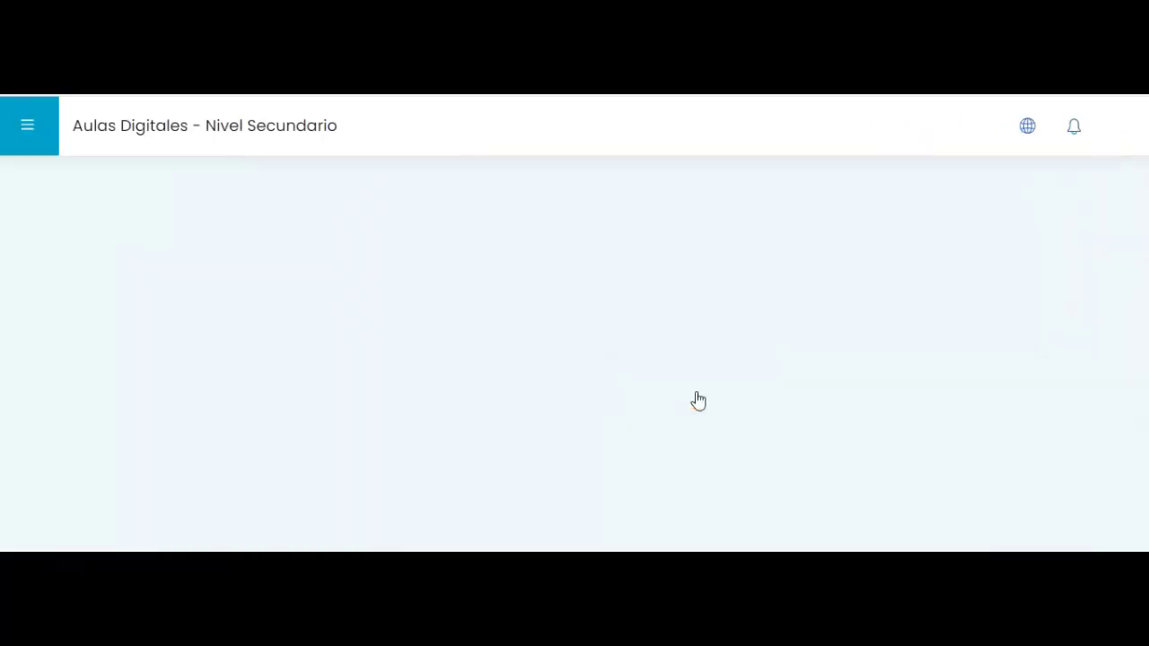
scroll(698, 399, down, 5)
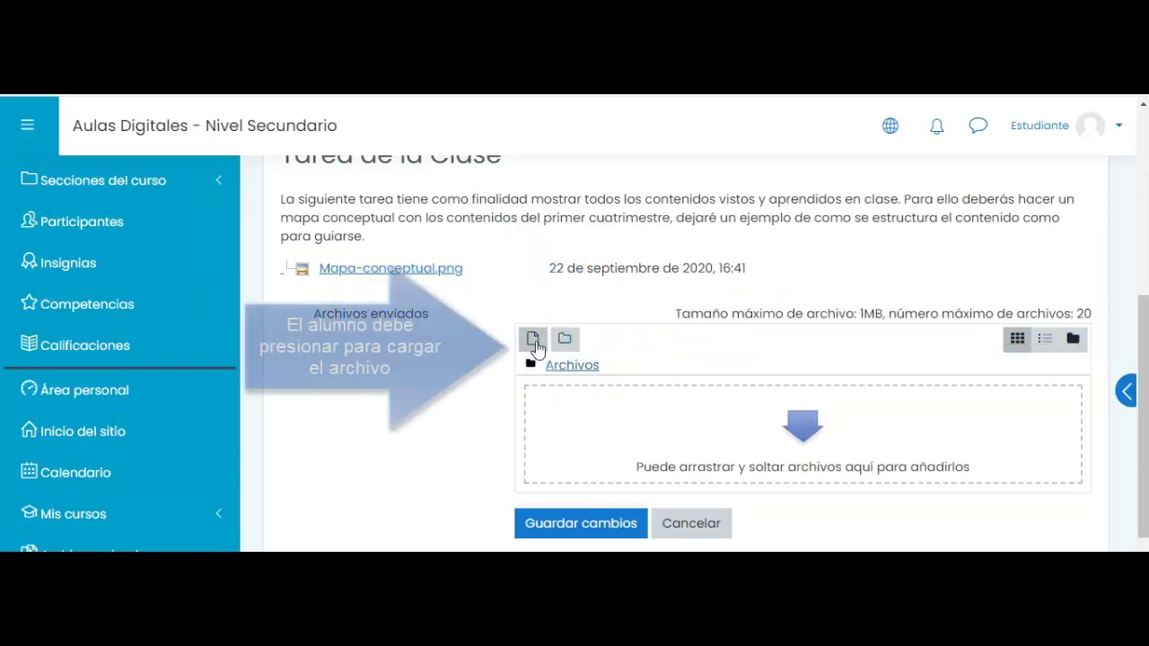
click(534, 341)
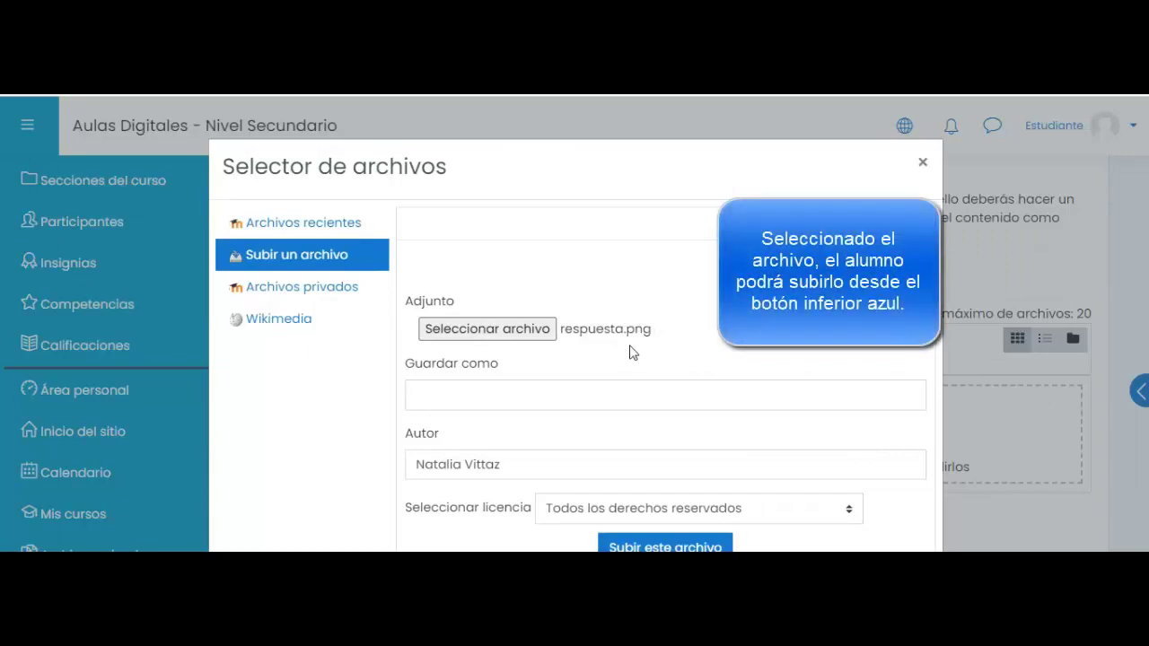
click(666, 547)
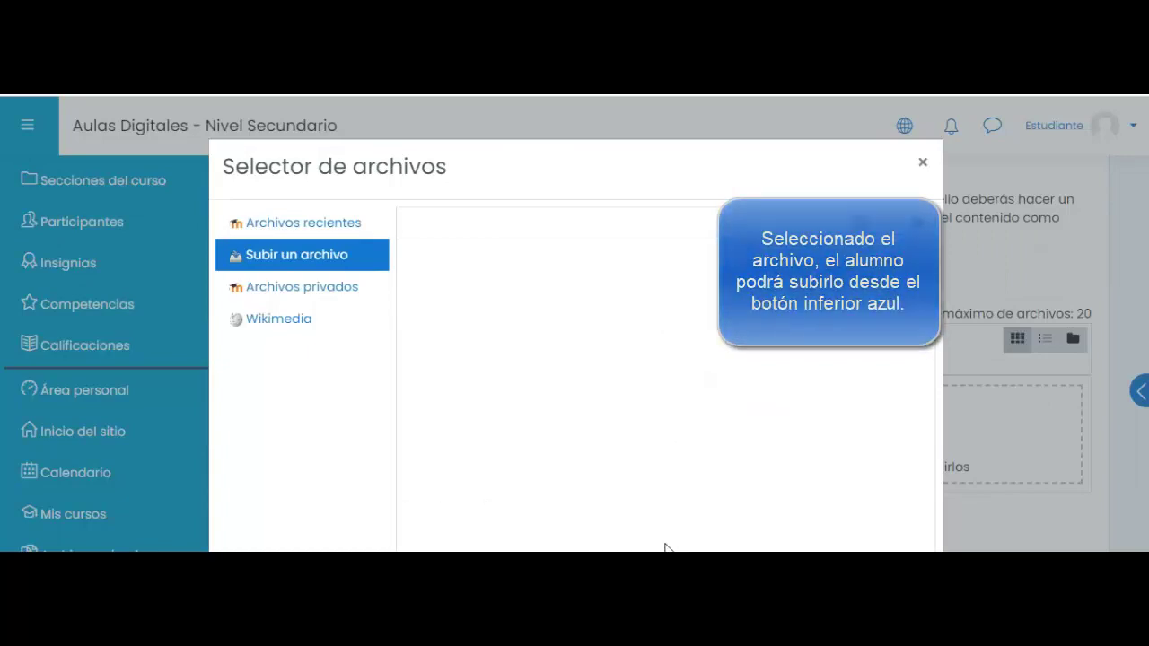
Step: Check the uploaded file in the submitted files area and save the submission
scroll(711, 363, up, 3)
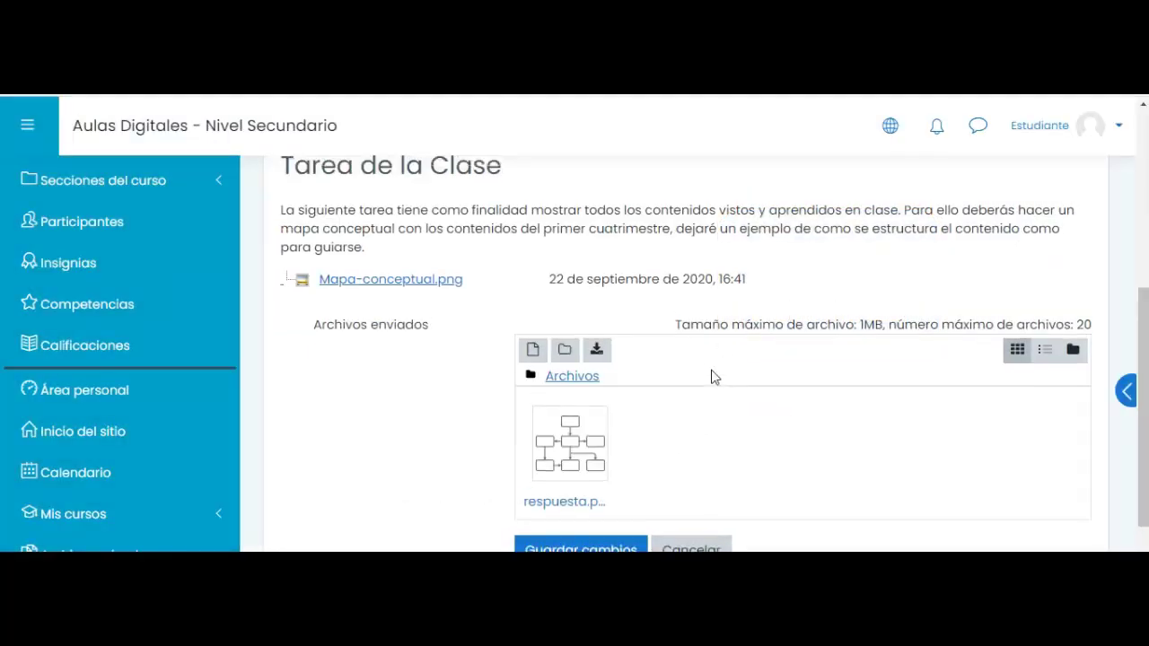
scroll(711, 372, down, 2)
scroll(711, 381, down, 2)
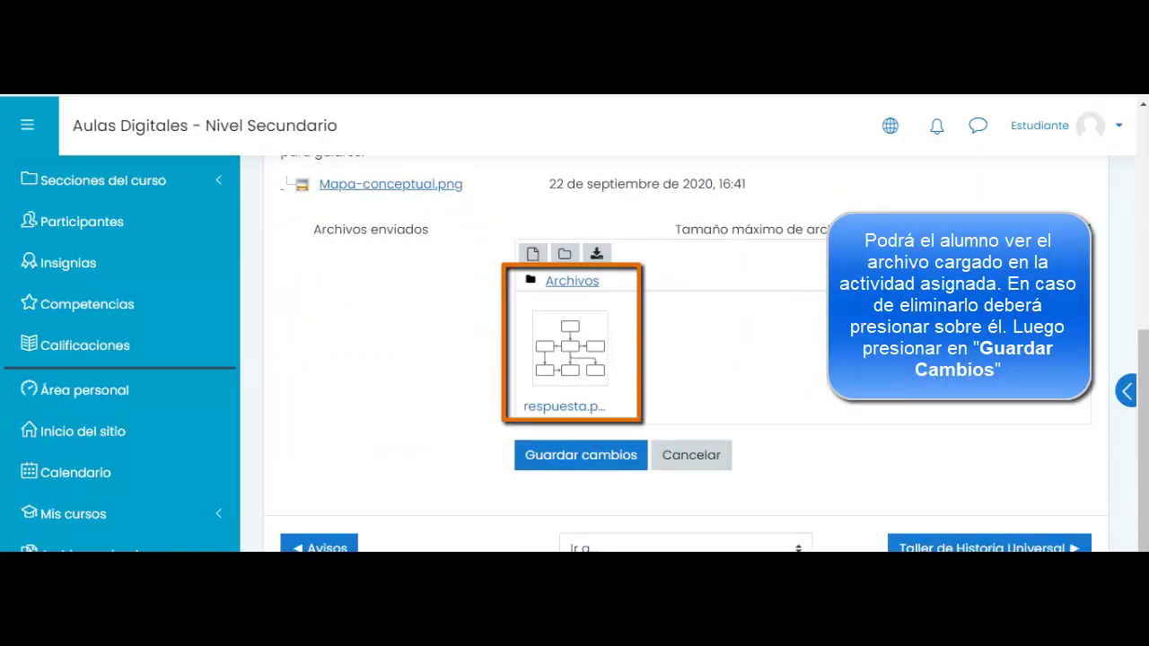
click(600, 456)
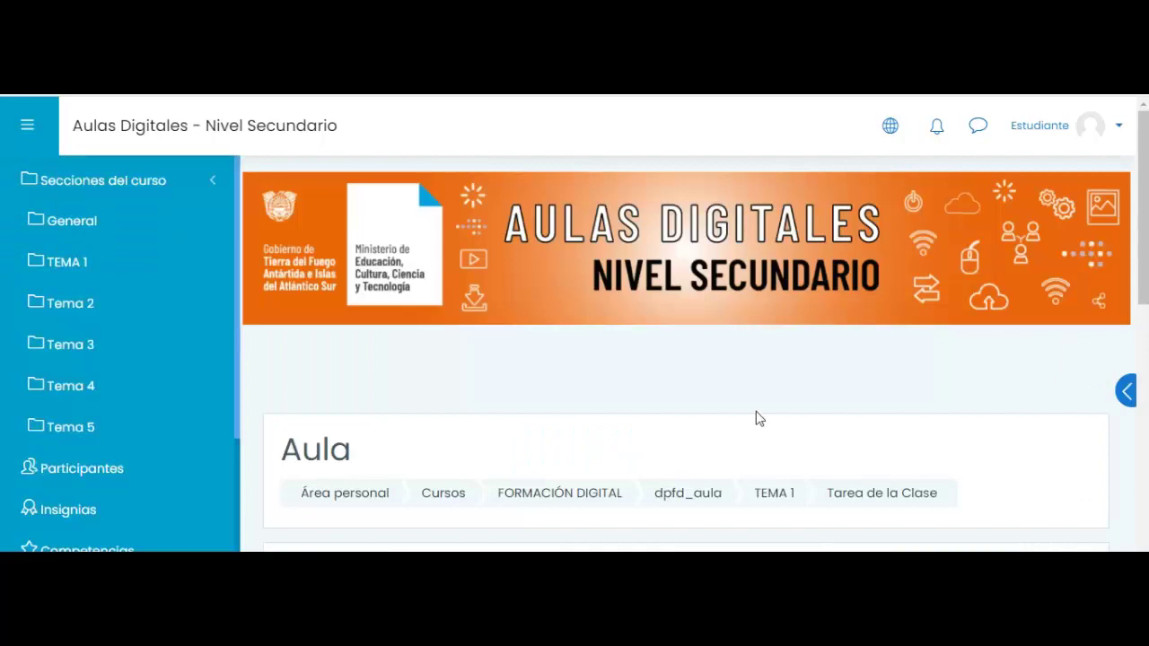
Step: Examine the submission's status, grading status, last modification, submitted file and the options for editing or deleting it
scroll(756, 413, down, 7)
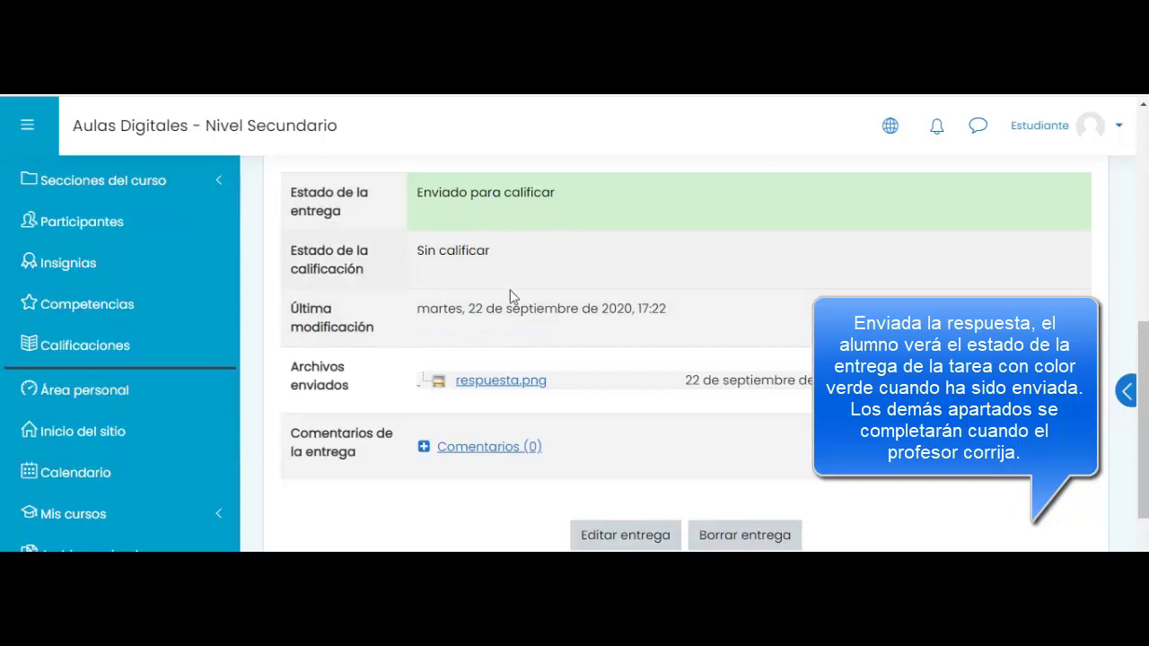
scroll(703, 337, down, 1)
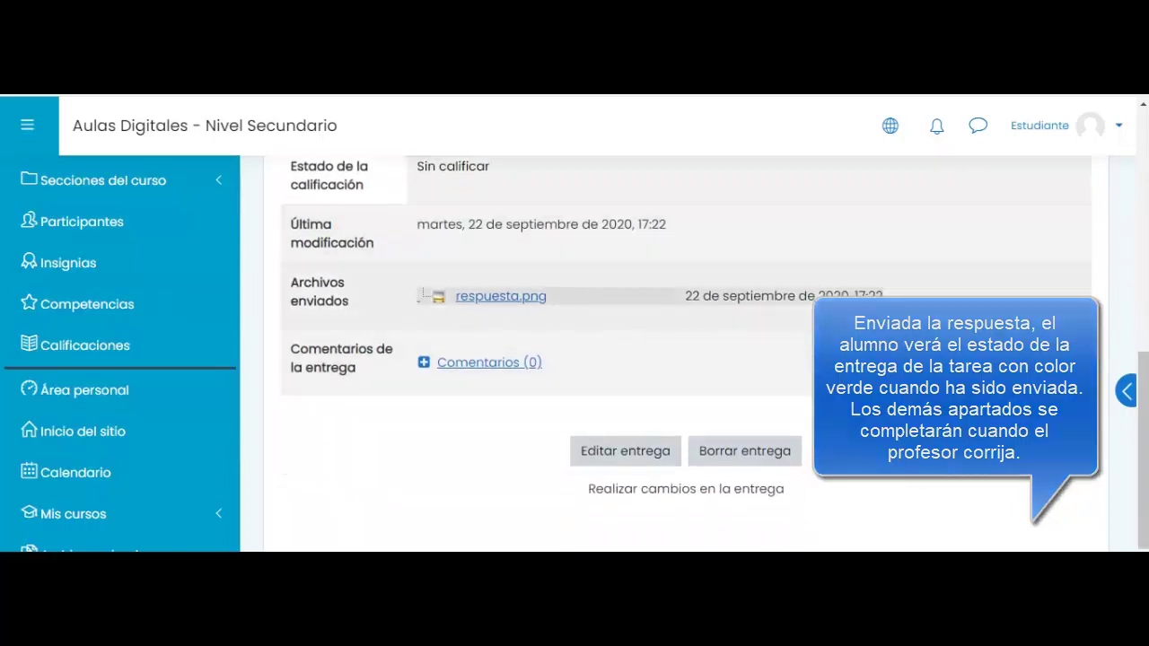
scroll(723, 352, down, 1)
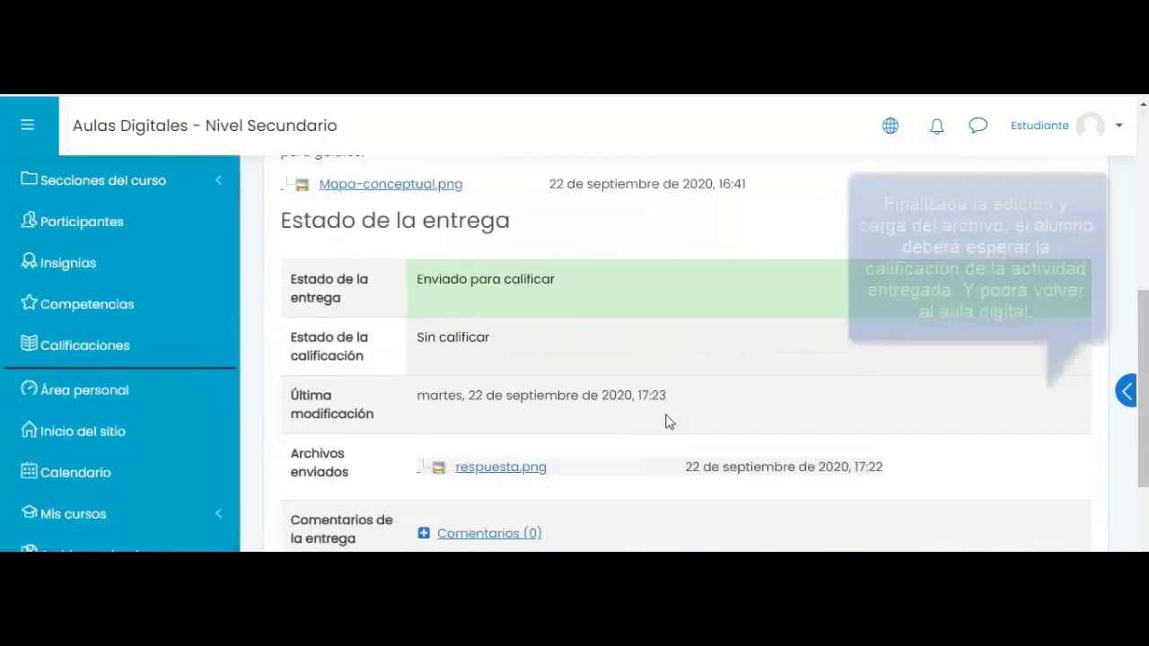
scroll(669, 420, down, 3)
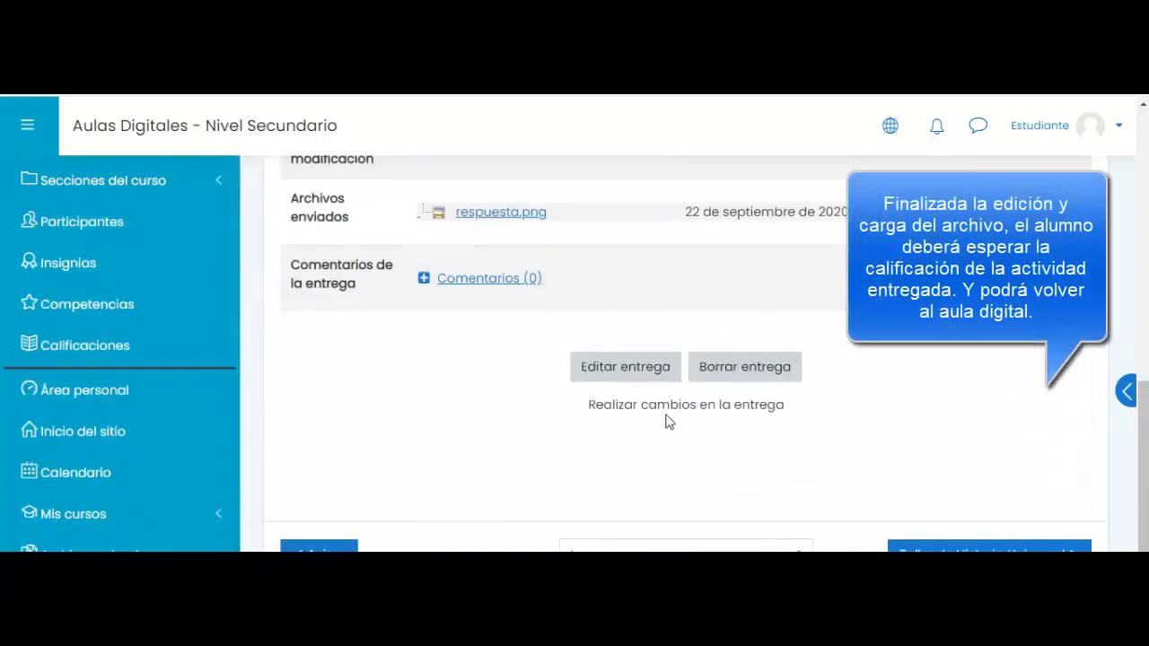
scroll(672, 421, down, 1)
scroll(669, 420, down, 2)
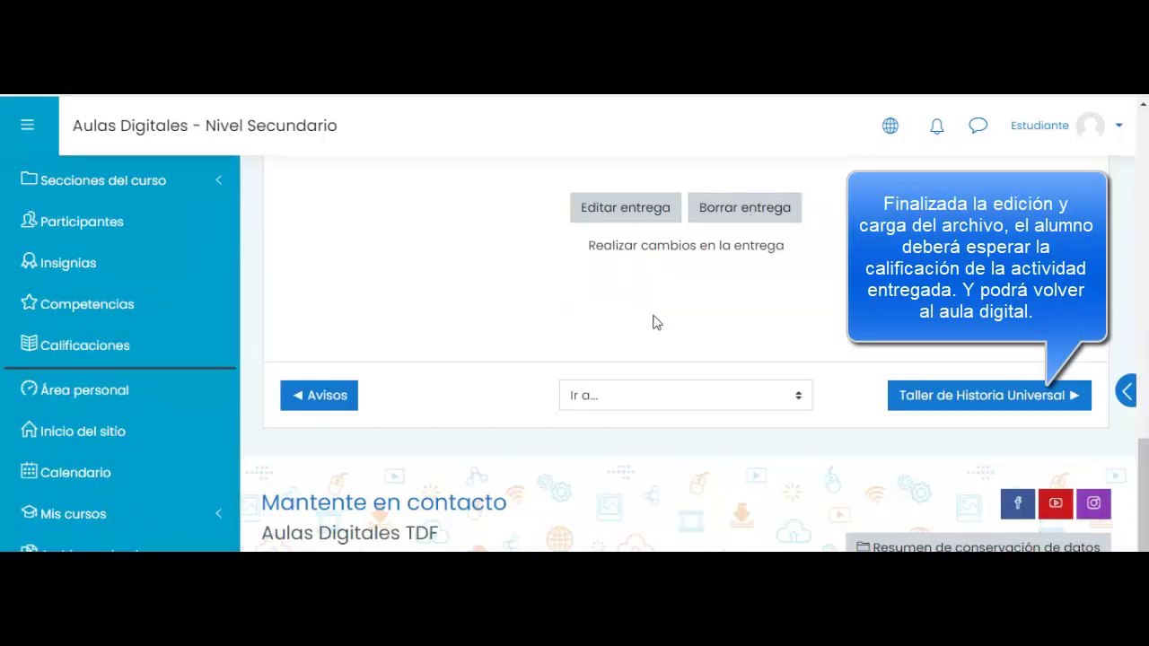
scroll(662, 329, up, 5)
scroll(763, 420, up, 3)
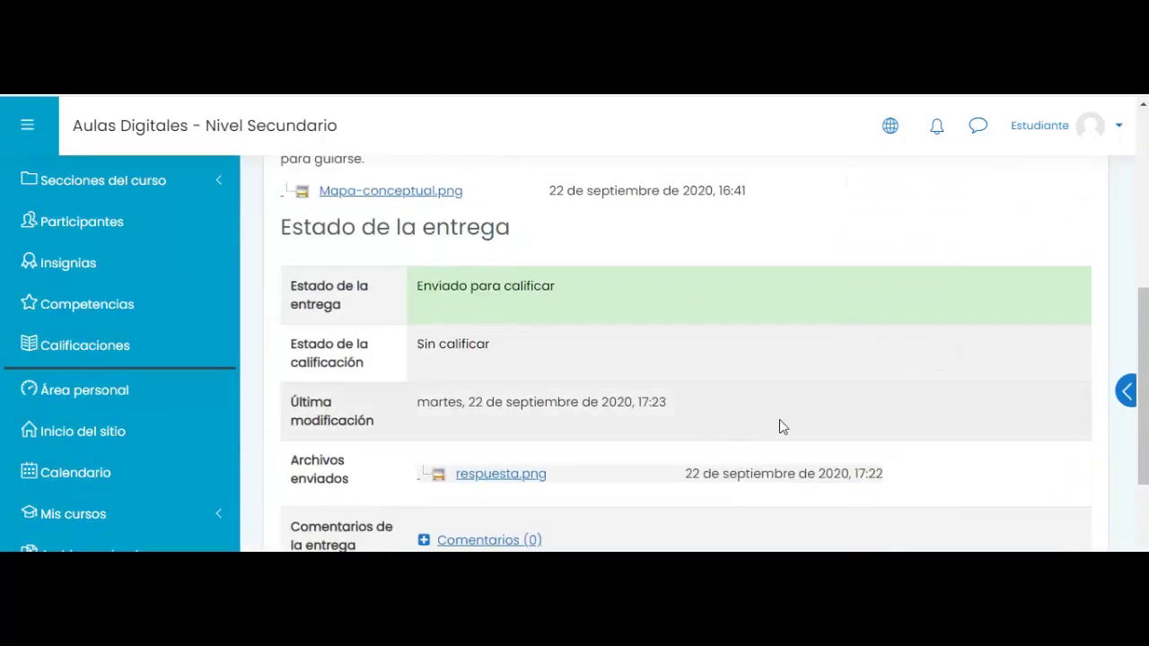
scroll(797, 430, up, 3)
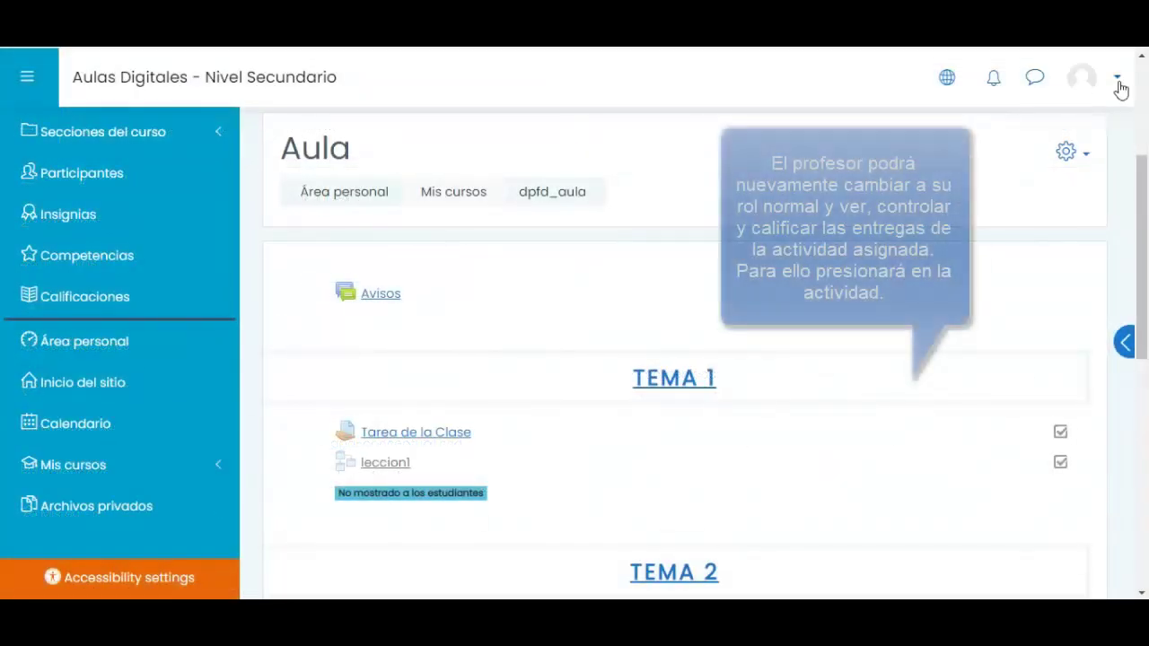
Step: Open the Tarea de la Clase assignment under TEMA 1 in the normal teacher role
click(1118, 83)
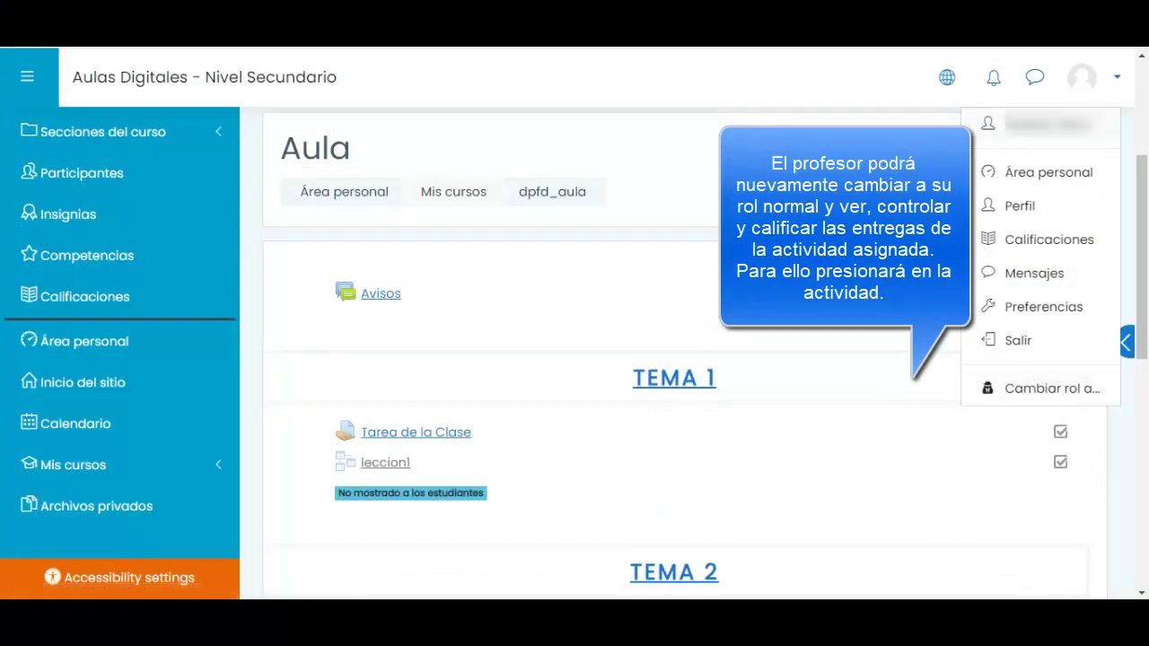
key(Escape)
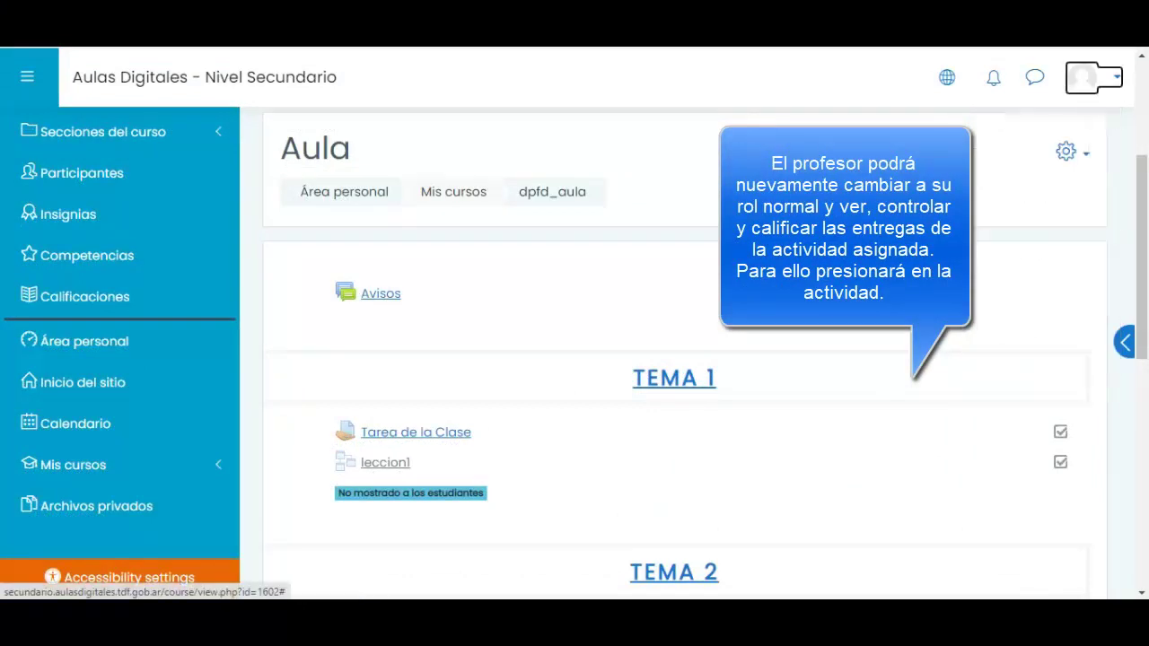
click(452, 438)
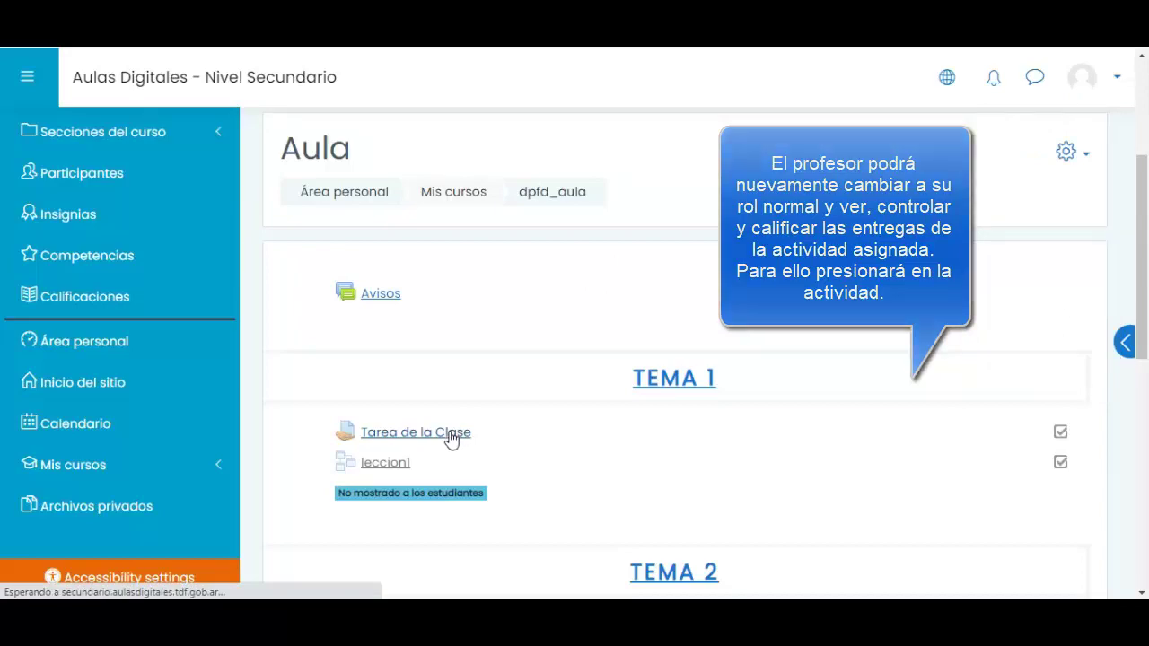